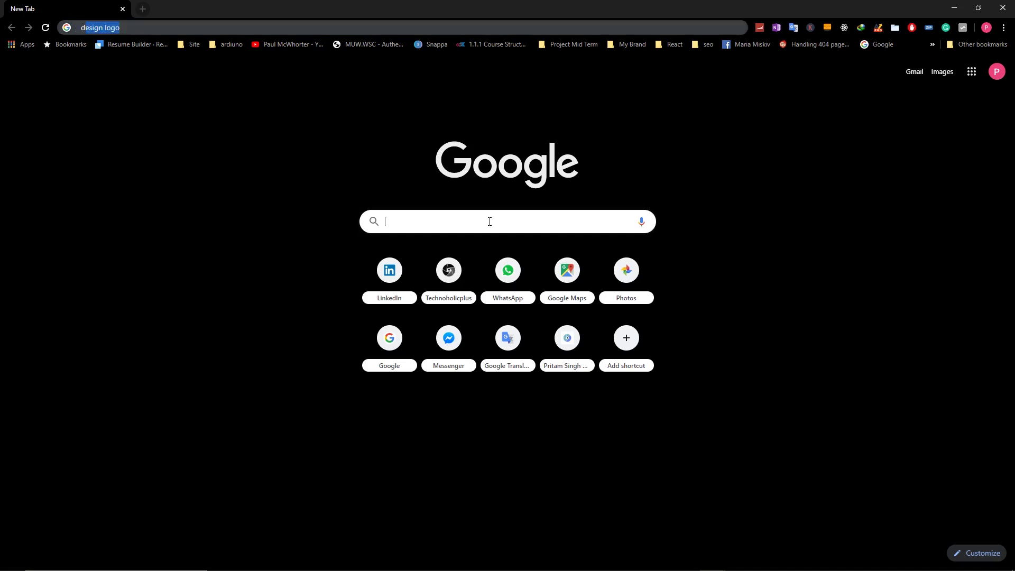
text(download )
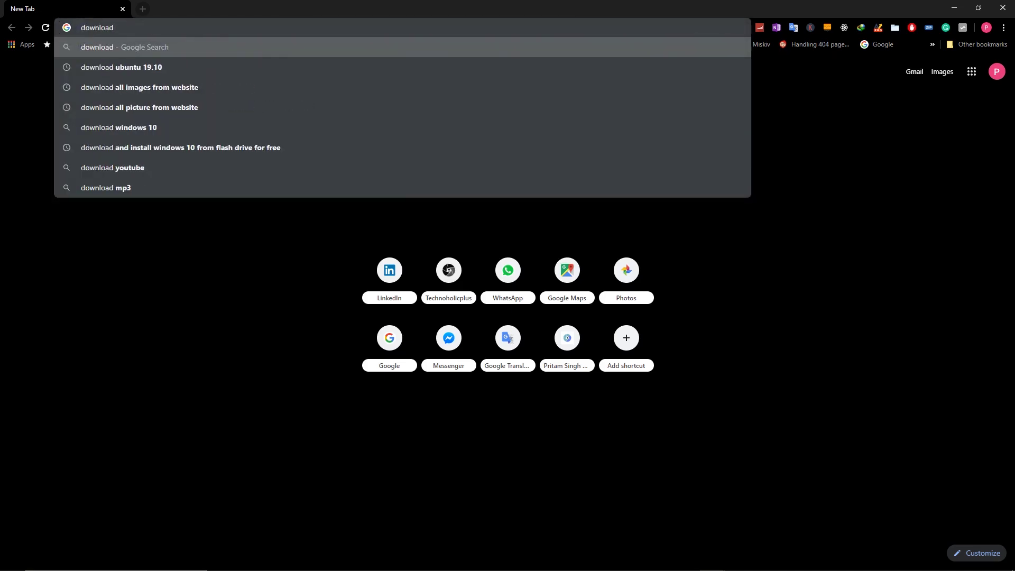
text(office 3)
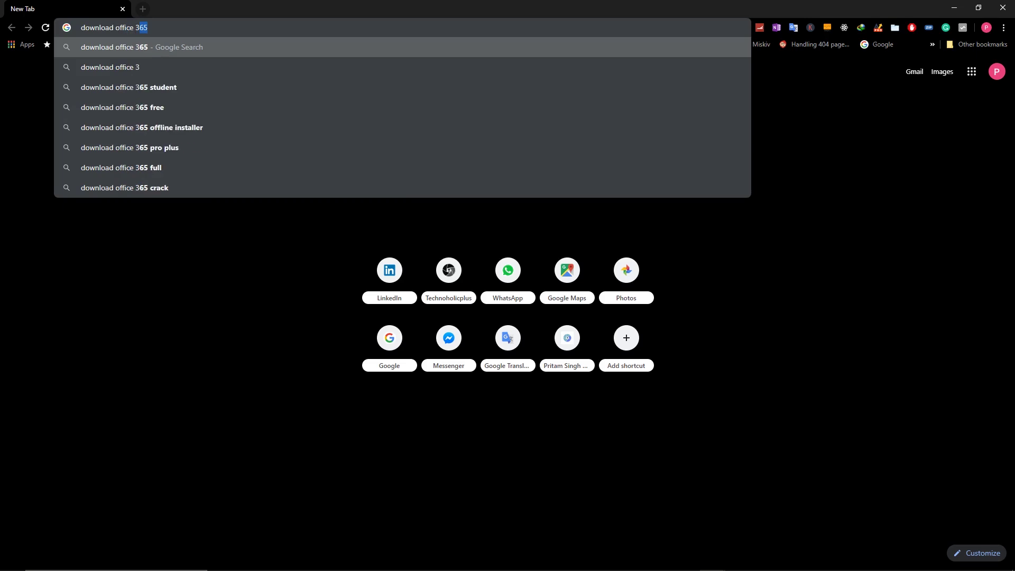
- Search Google for 'download office 365'
key(Return)
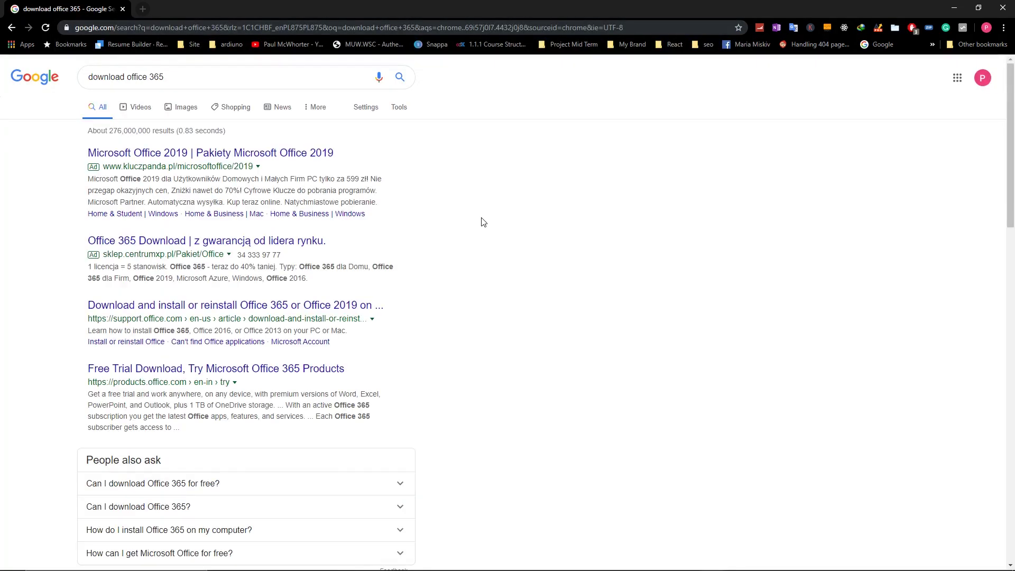
scroll(481, 221, down, 2)
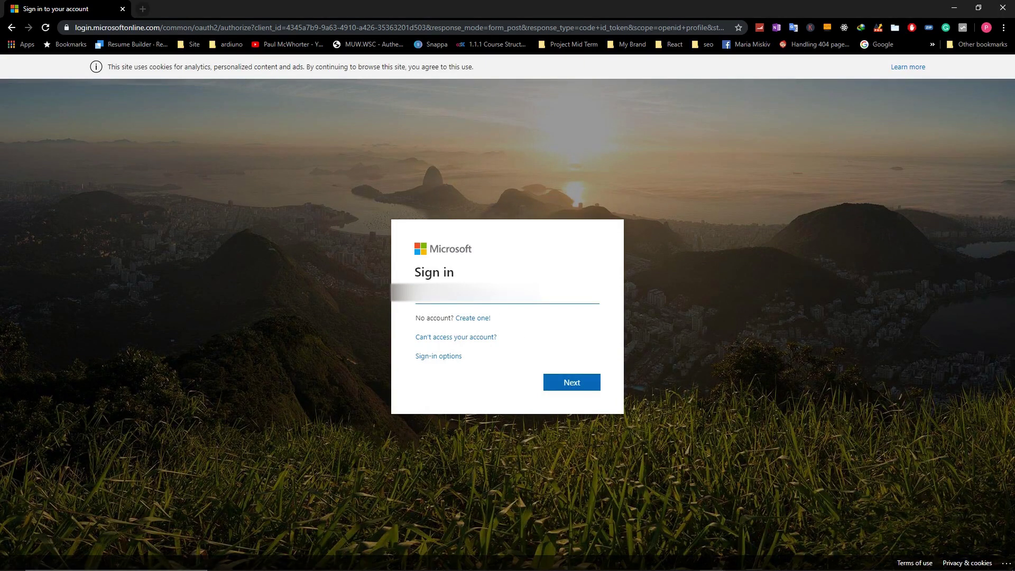
- Sign in with email and password, decline saving the password, and tick 'Don't show this again'
click(569, 383)
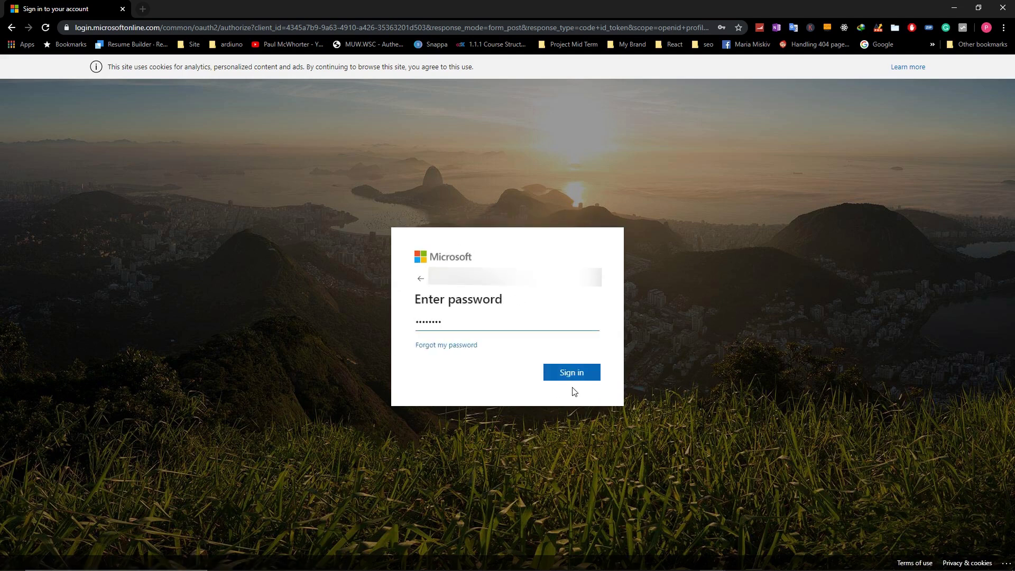
click(572, 373)
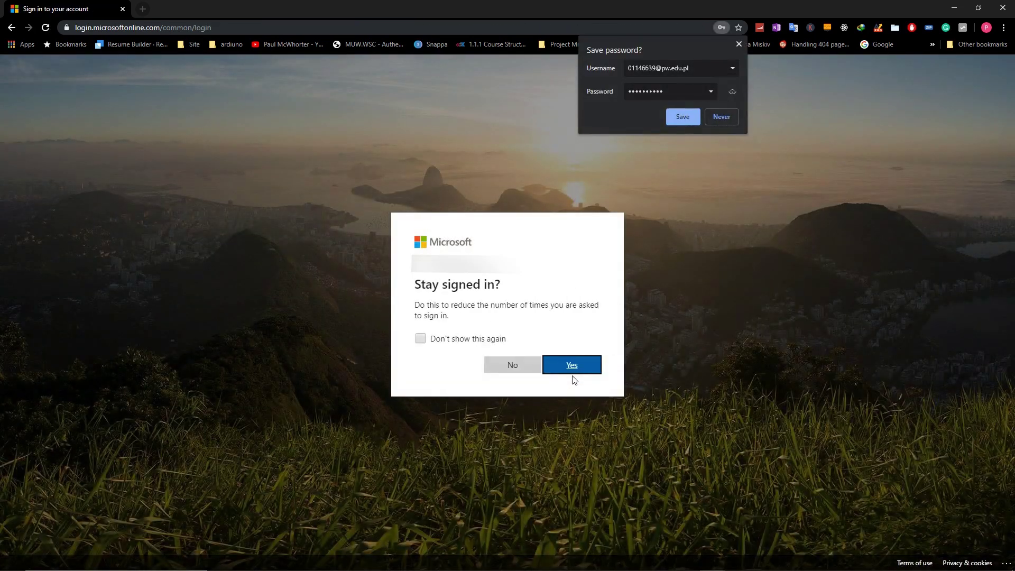
click(721, 117)
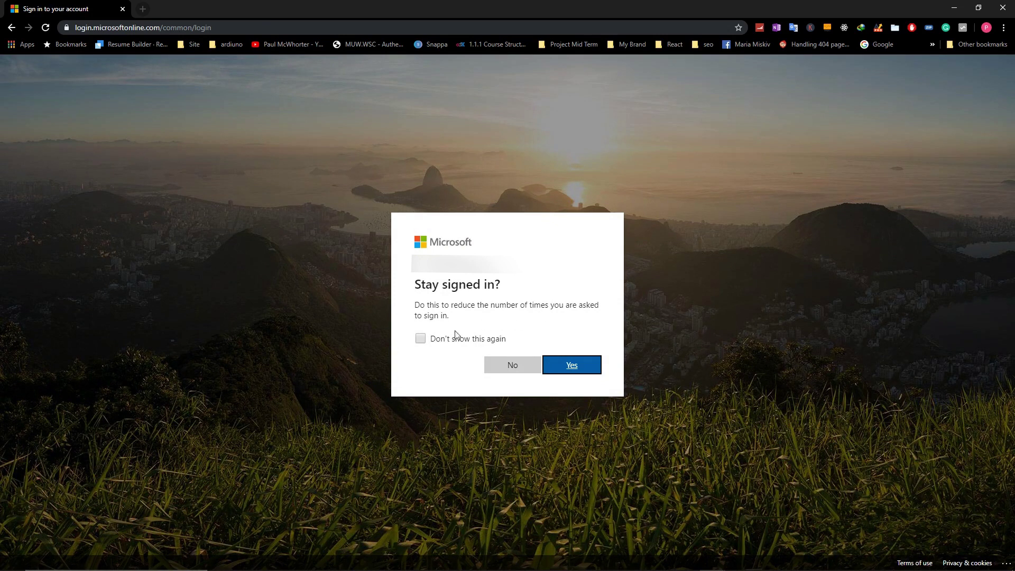
click(420, 339)
click(421, 339)
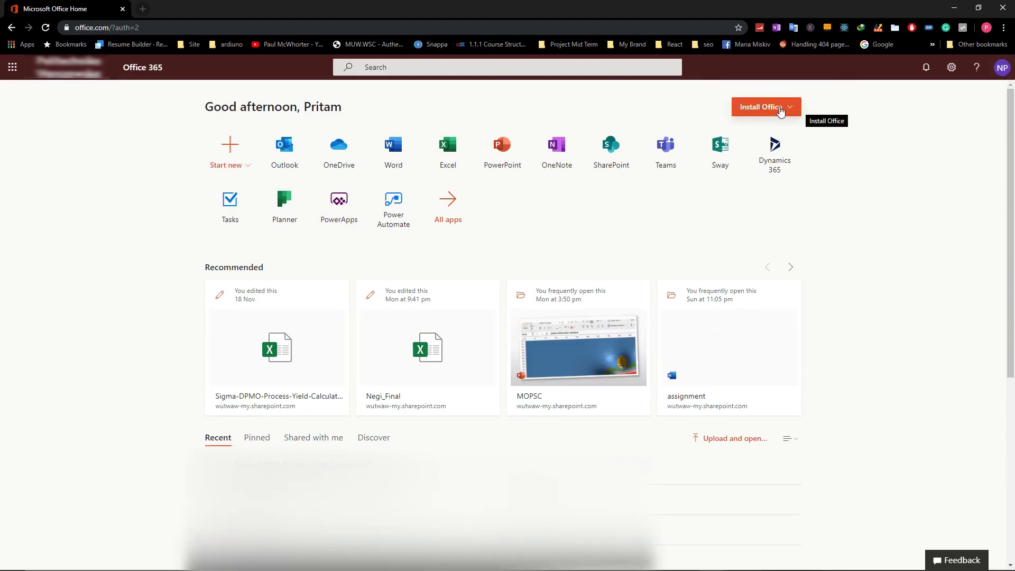
- Download the Office 365 apps installer via Install Office and run Setup
click(788, 109)
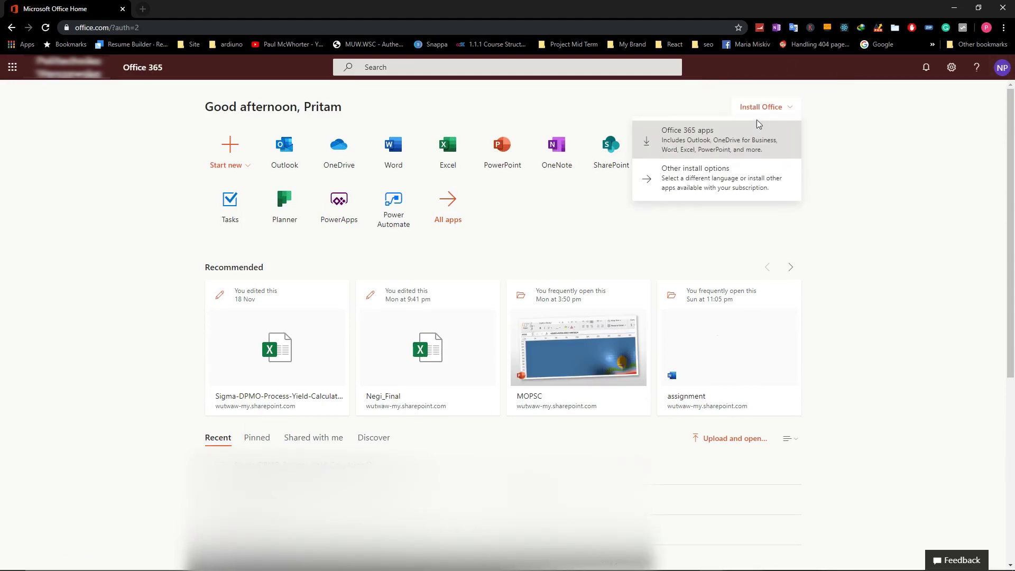
click(721, 140)
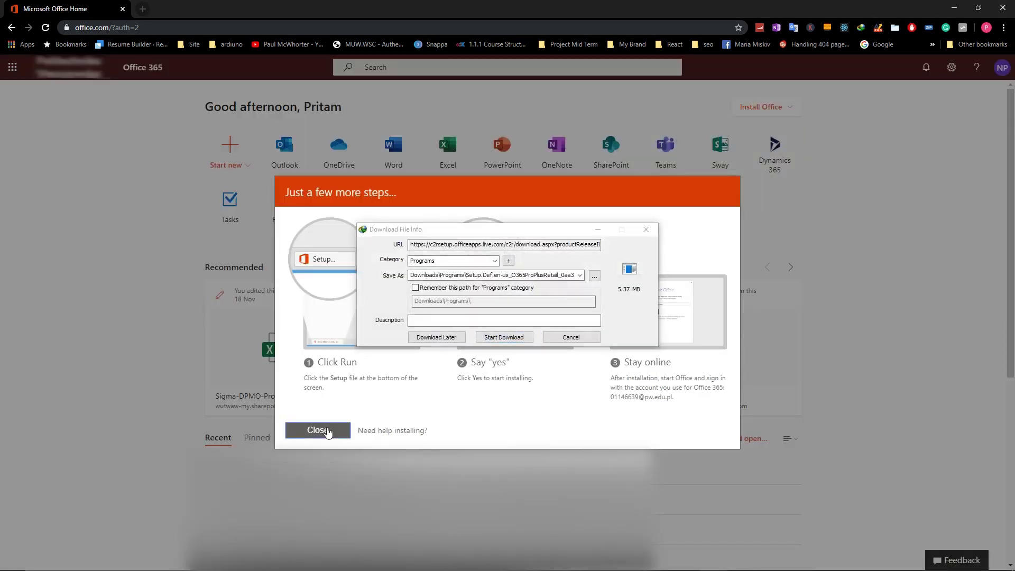
click(318, 430)
click(494, 335)
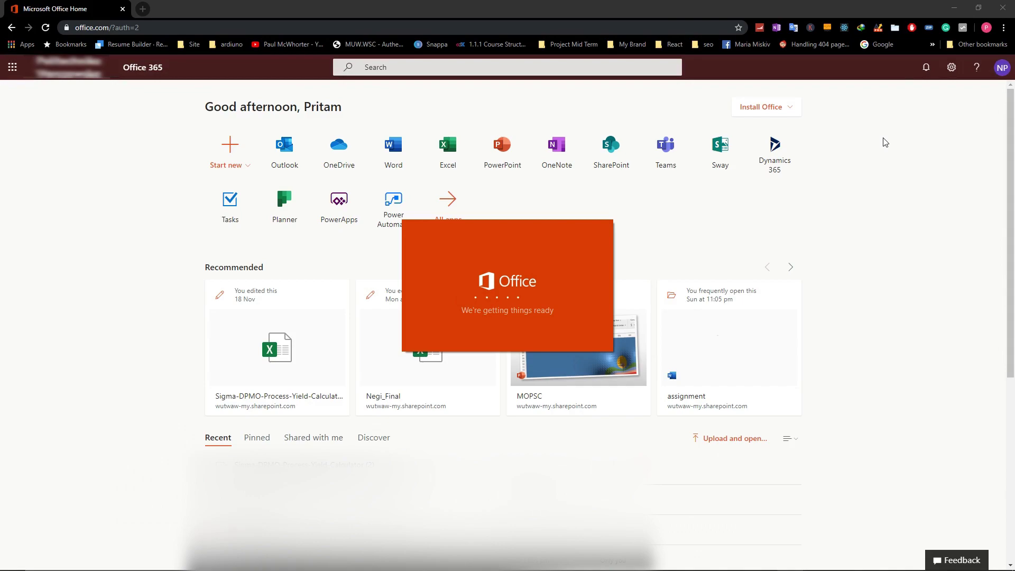
click(954, 9)
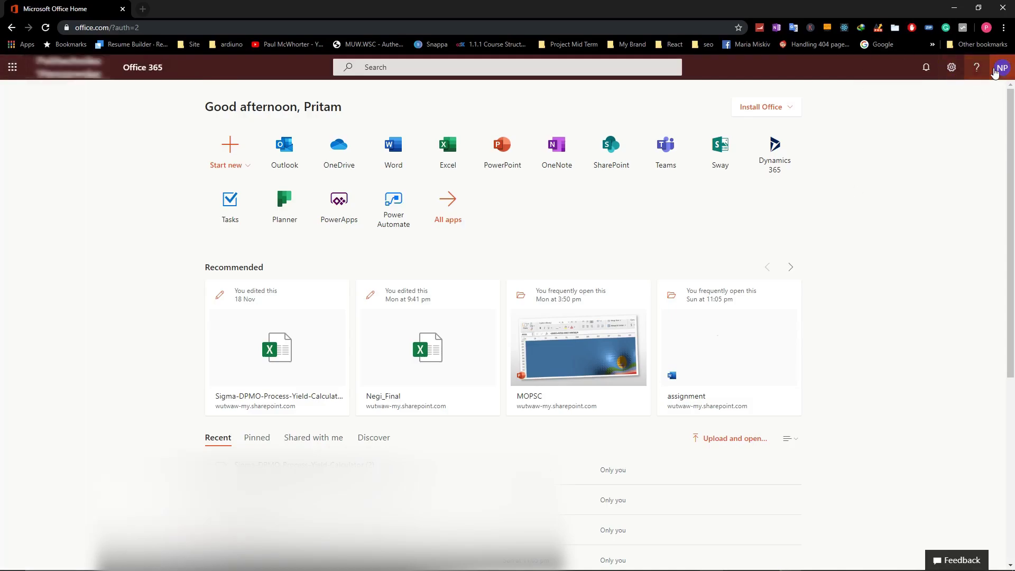
- Sign Office out on the MacBook from the Apps & devices page
click(1001, 67)
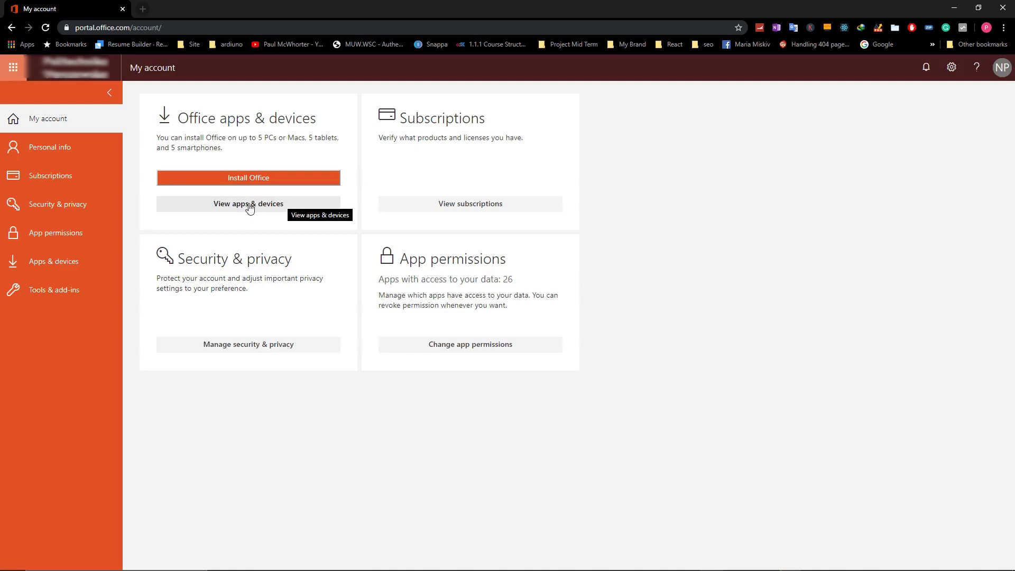
click(249, 204)
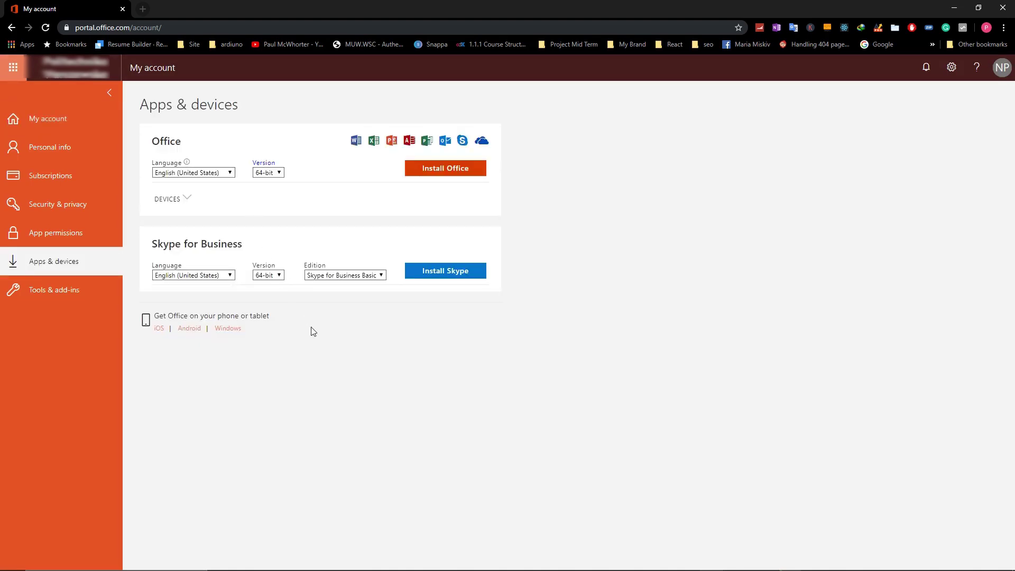
click(188, 199)
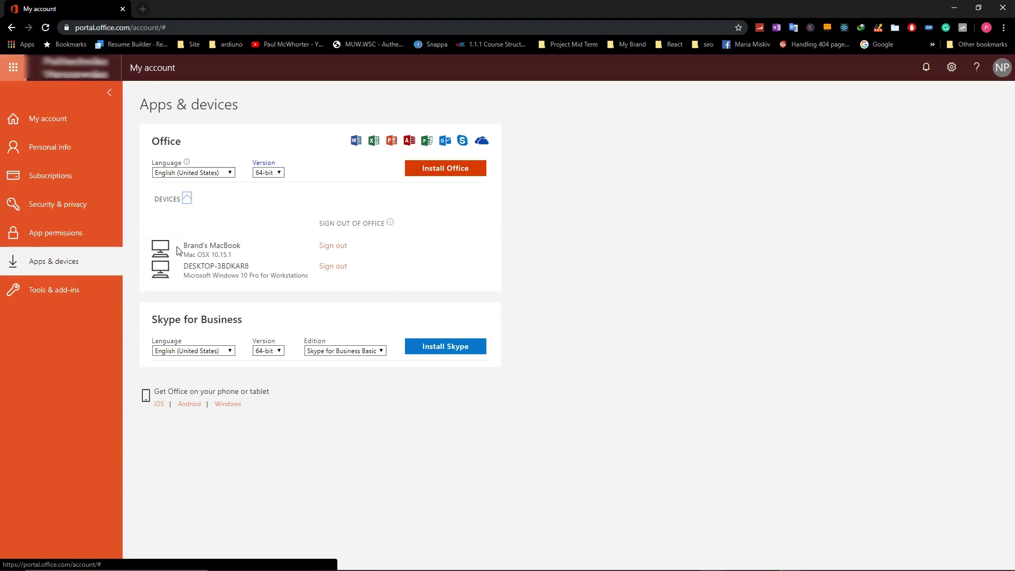
click(333, 245)
click(586, 381)
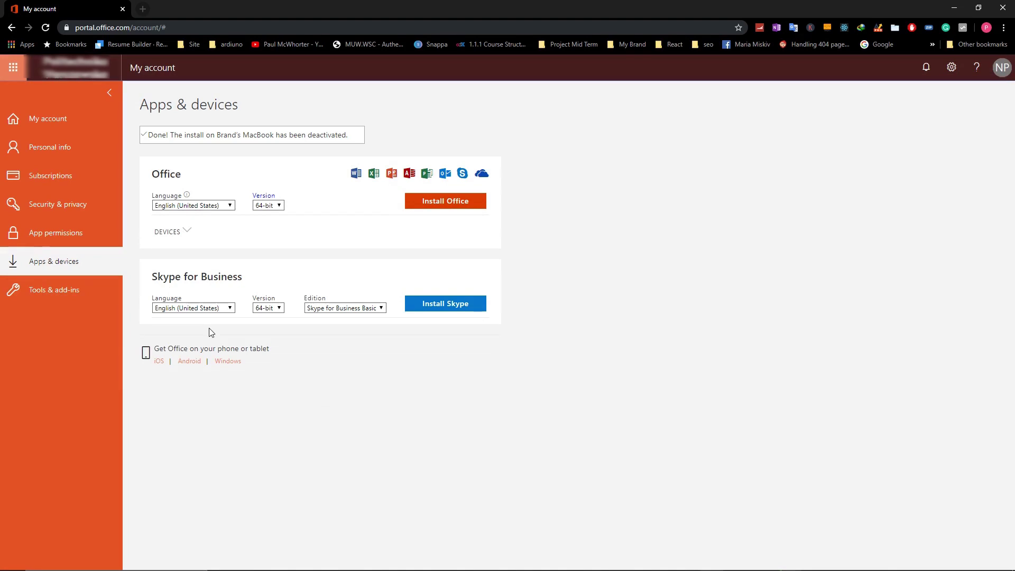
- Expand devices again, start signing out the desktop, and dismiss the confirmation
click(188, 232)
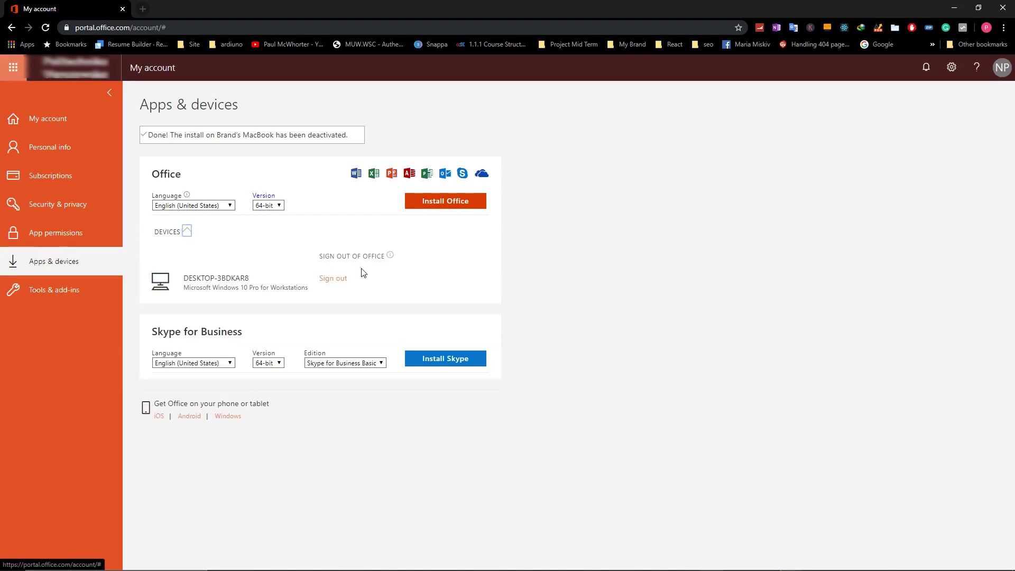
click(333, 279)
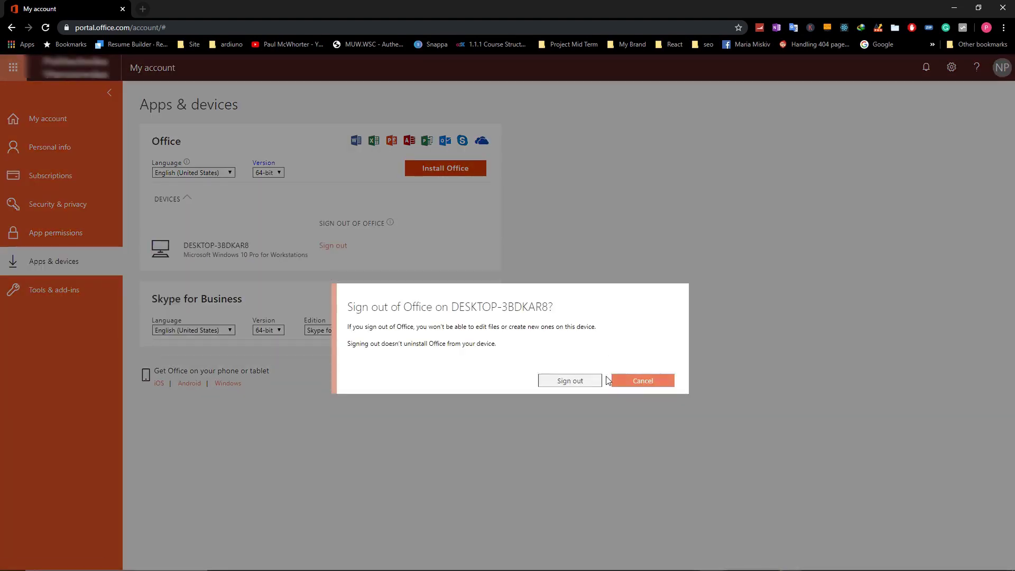
click(586, 380)
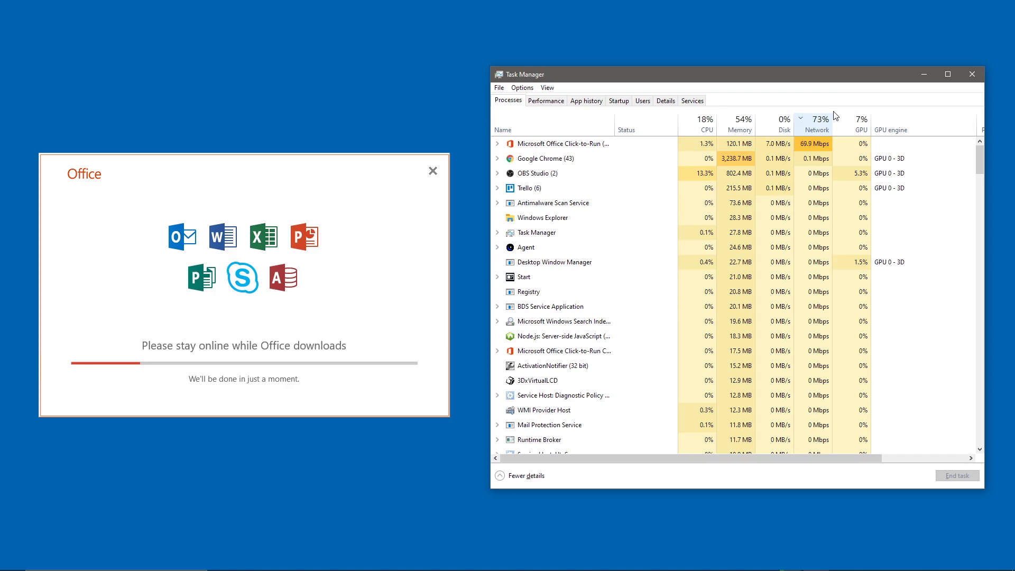
- Close Task Manager once the Office installation completes
click(972, 74)
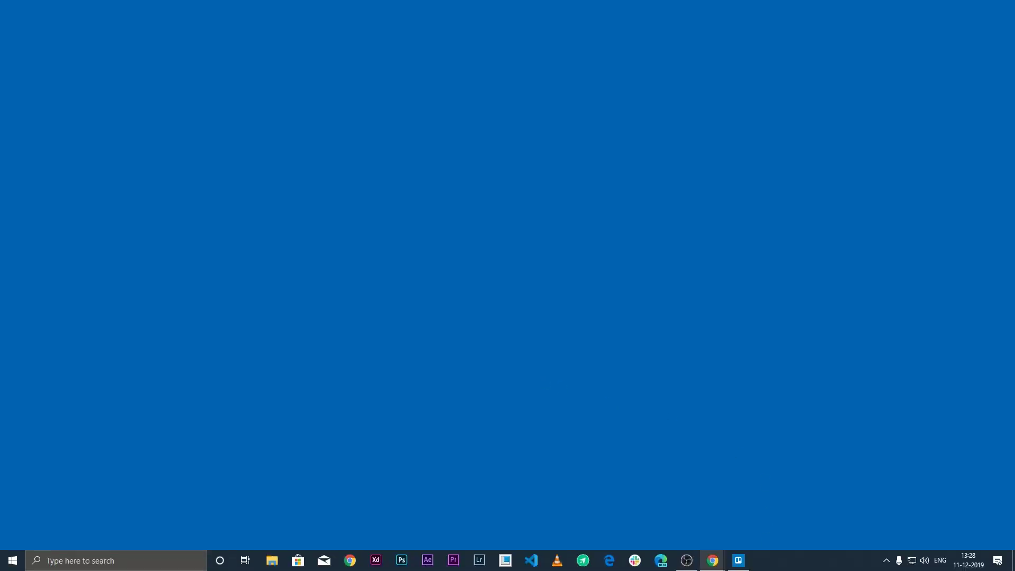
- Launch Word from Recently added in the Start menu
click(12, 560)
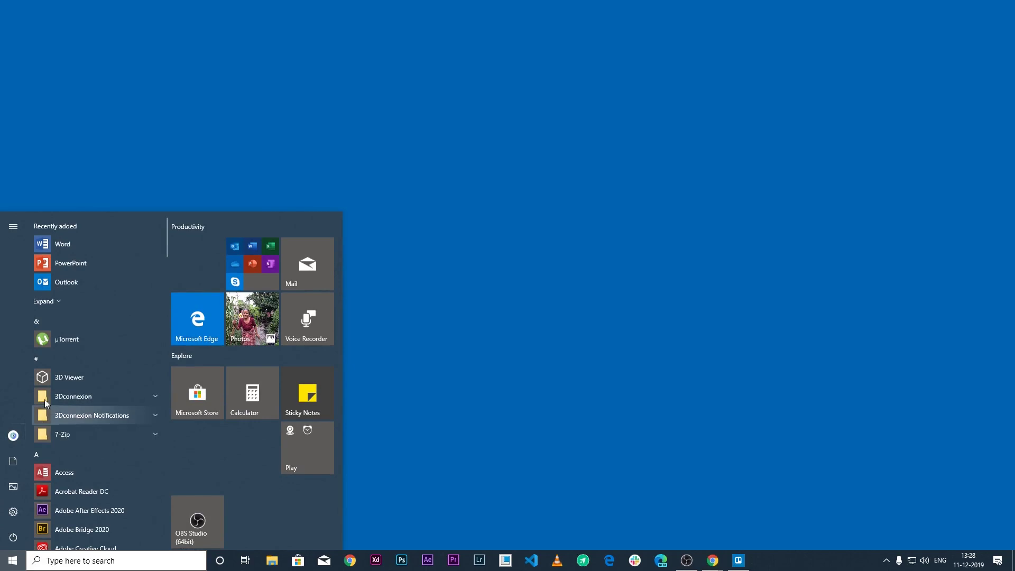
click(79, 243)
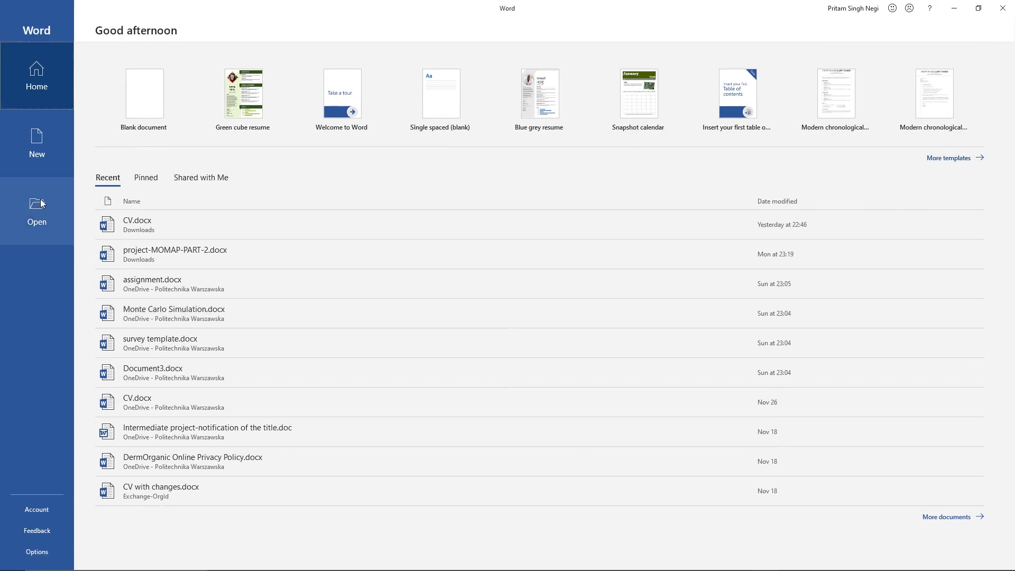
- View Word's Account page and the Switch account list, then close it
click(22, 513)
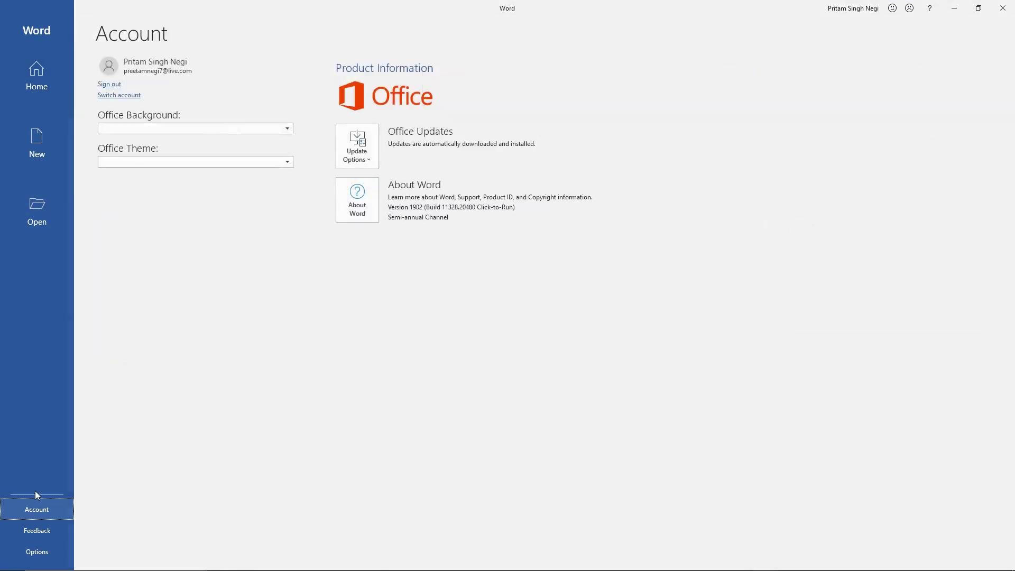
click(120, 95)
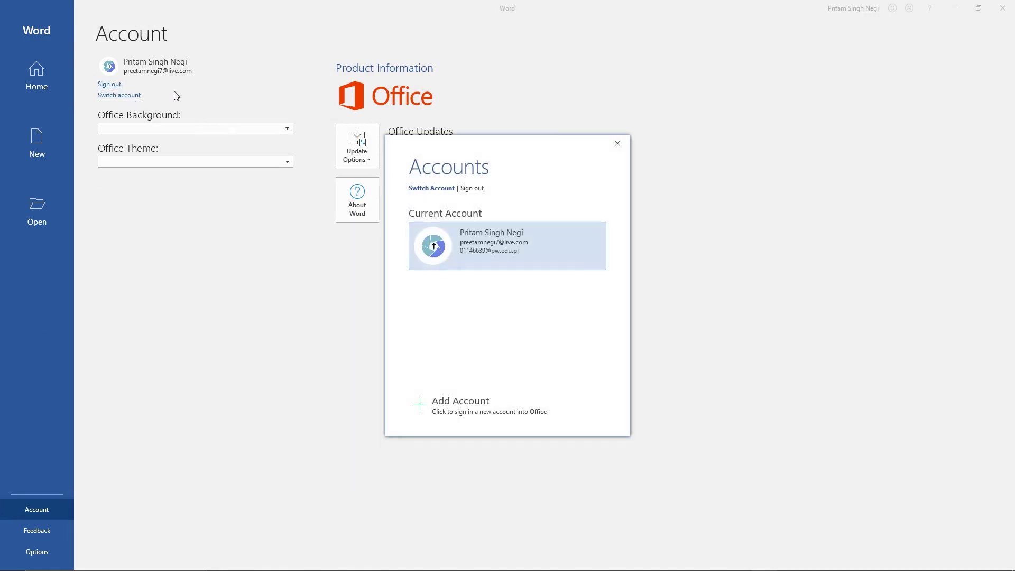
click(442, 400)
click(493, 261)
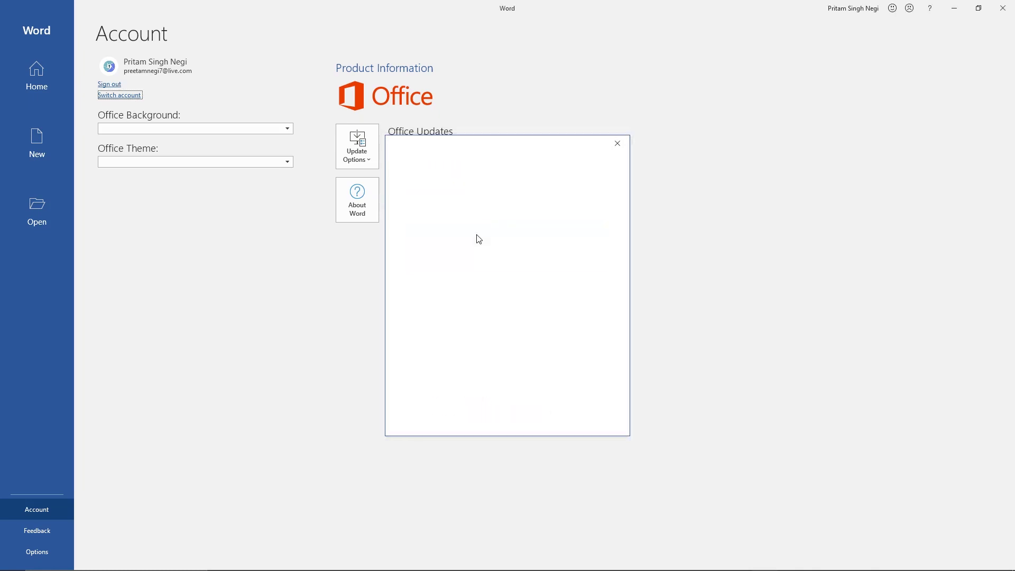
- Cancel signing out, keeping the account, and show Word's Open documents list
click(110, 85)
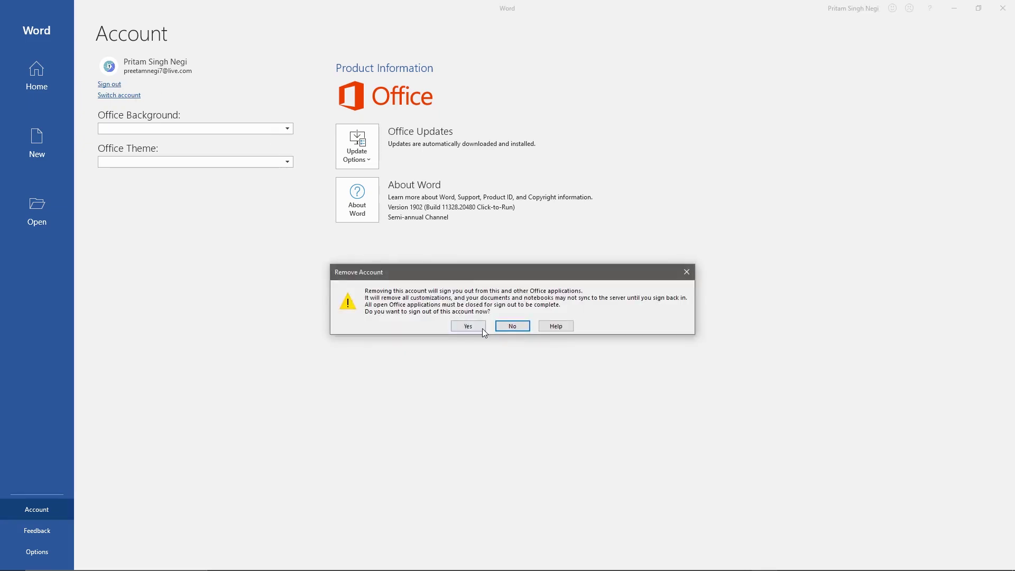
click(512, 326)
click(37, 76)
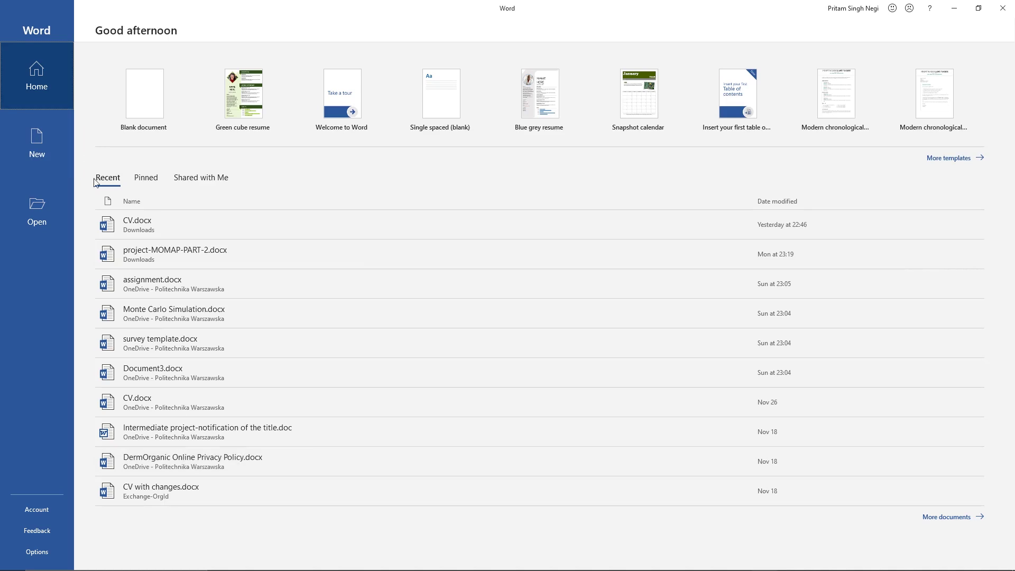
click(43, 192)
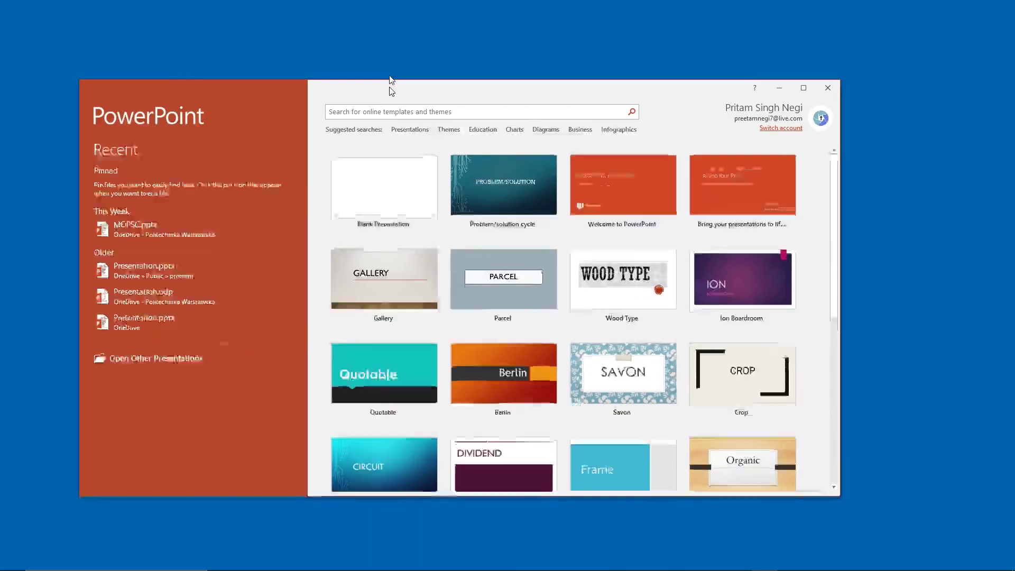
- Maximize PowerPoint's start screen, check the Switch account list, then close the start screen
double_click(452, 82)
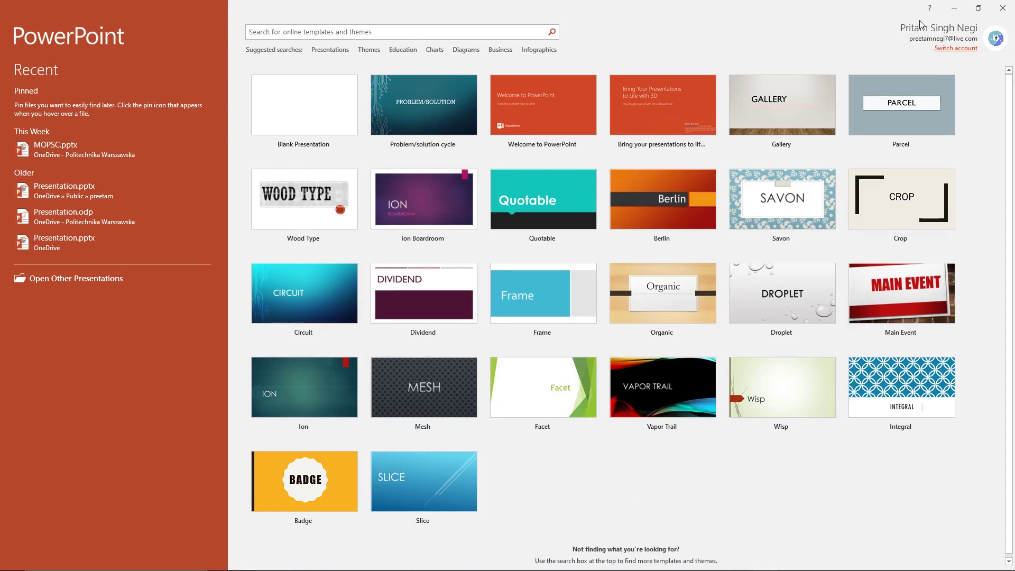
click(959, 49)
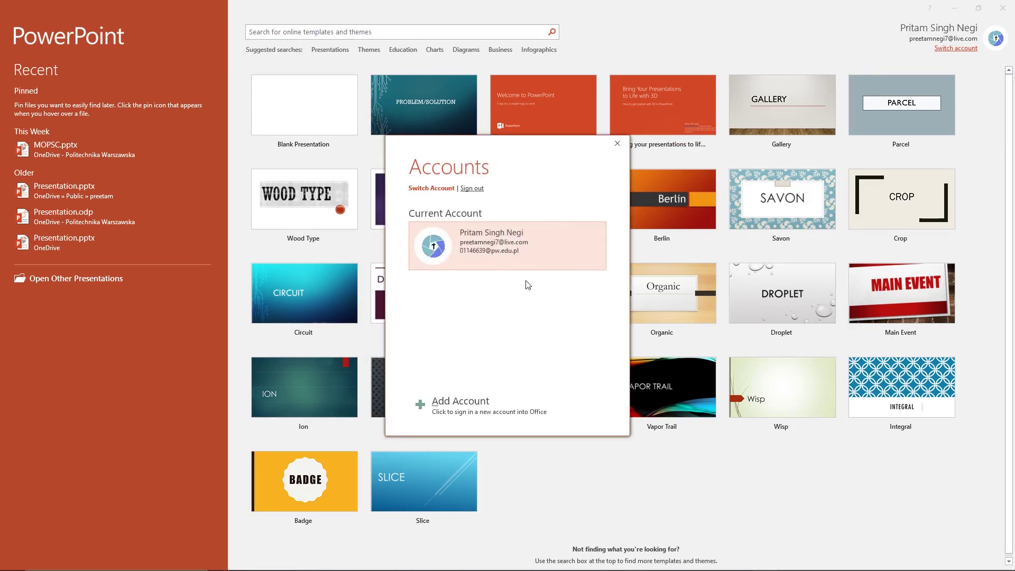
click(512, 256)
click(967, 49)
click(617, 144)
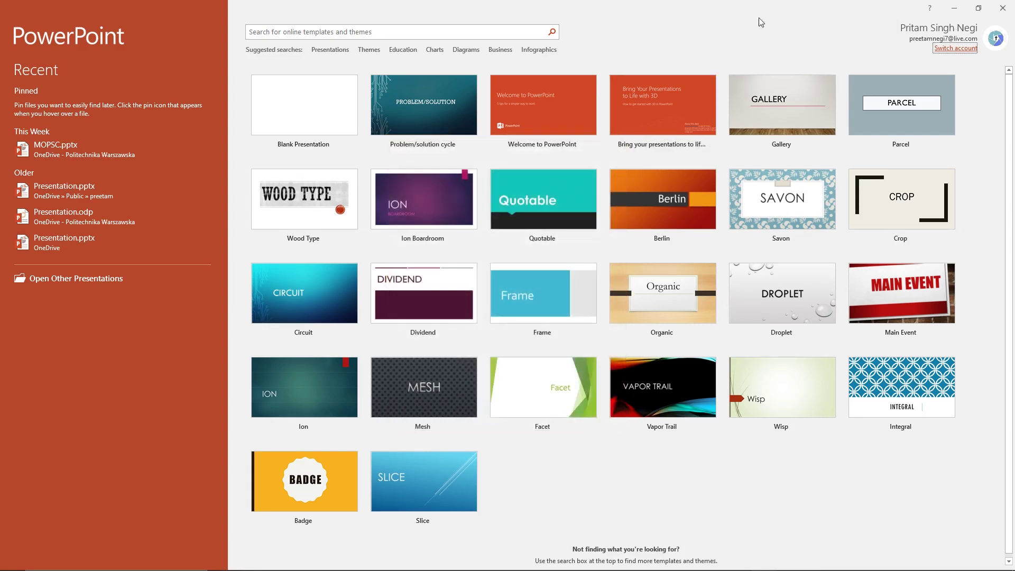
click(1000, 9)
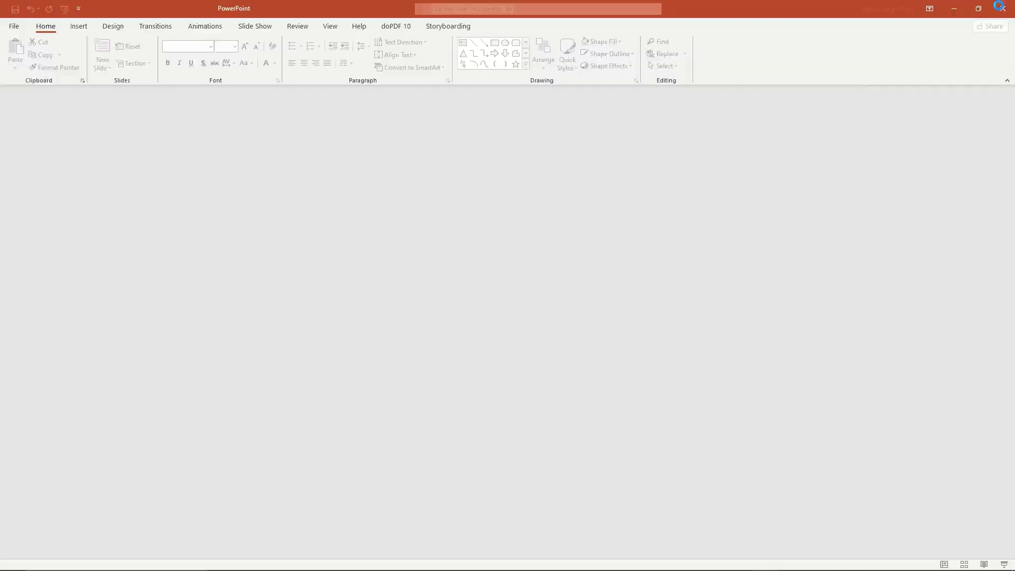